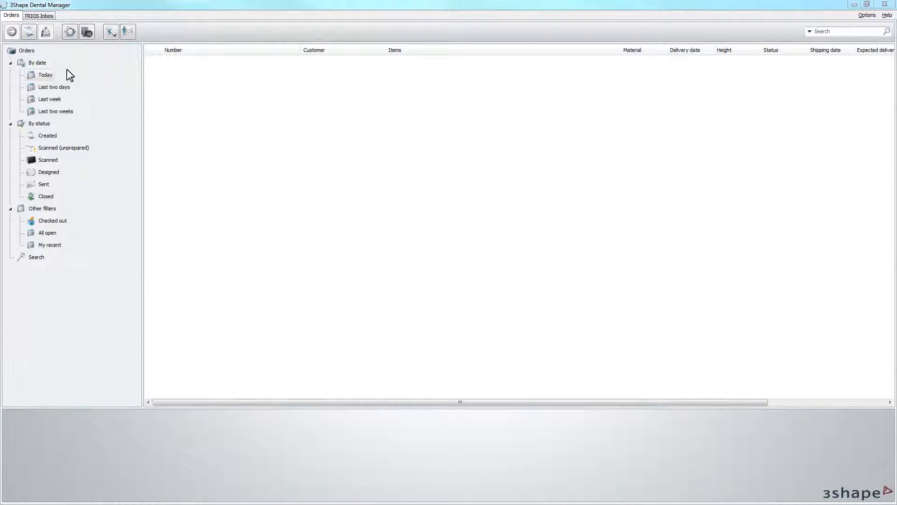
Create and open an e.max CAD HT screw-retained crown order for tooth 11 with Avinent Zr-Ti Sgl Abut (C3d), kit HE 3.5 Coral/Ocean 1848, and a digital model.
click(30, 35)
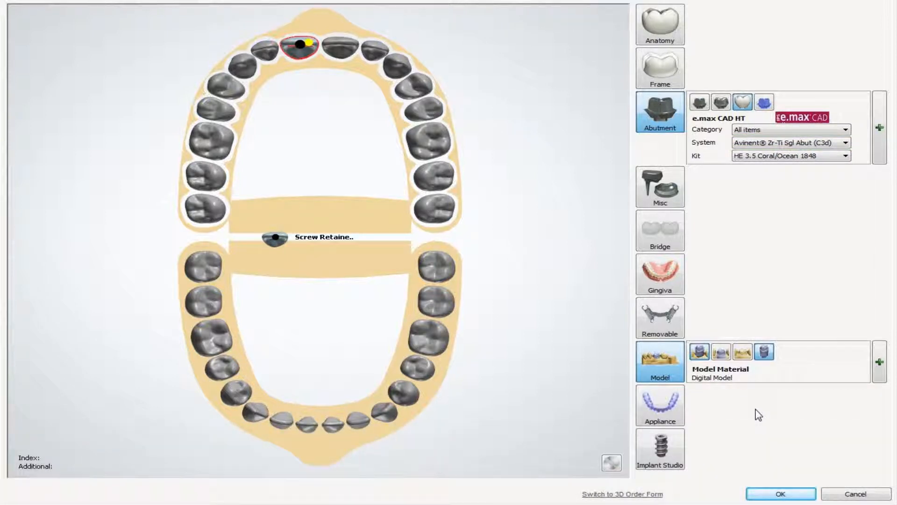
click(781, 494)
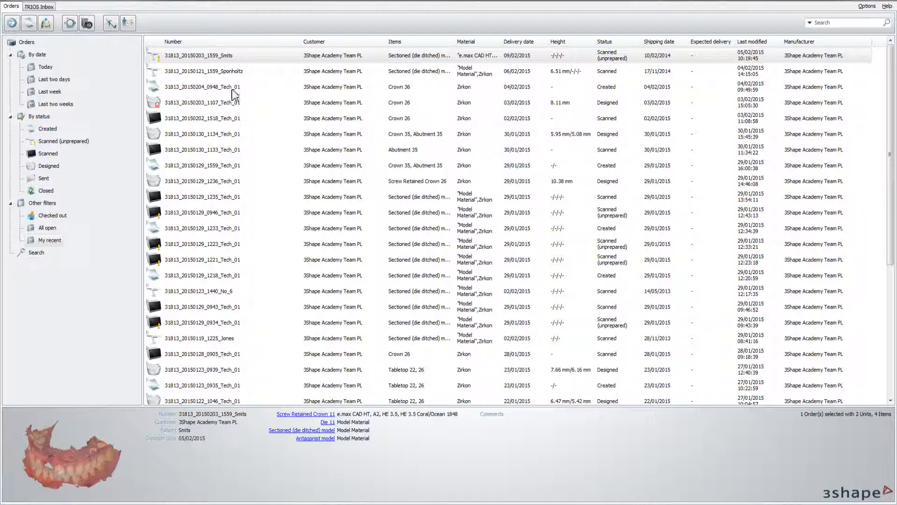
click(227, 54)
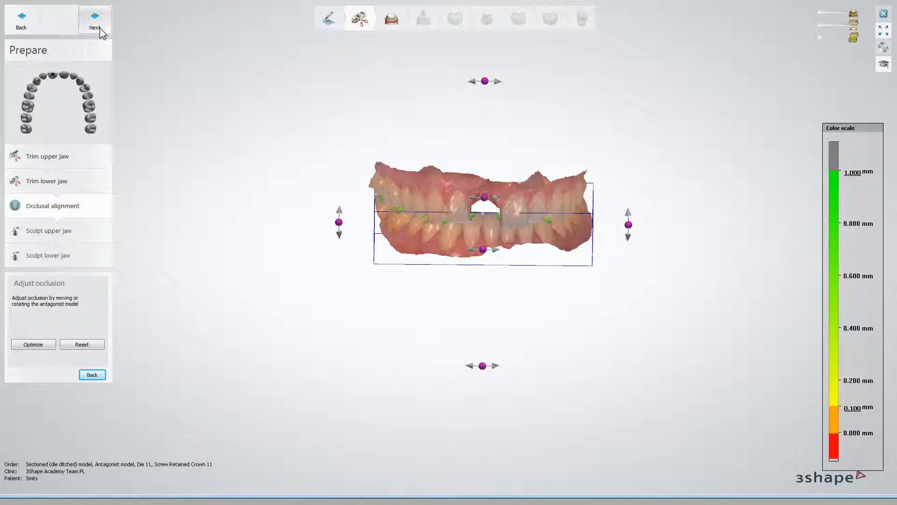
Accept the occlusal alignment and align the scan abutment with the scan flag at tooth 11.
click(100, 28)
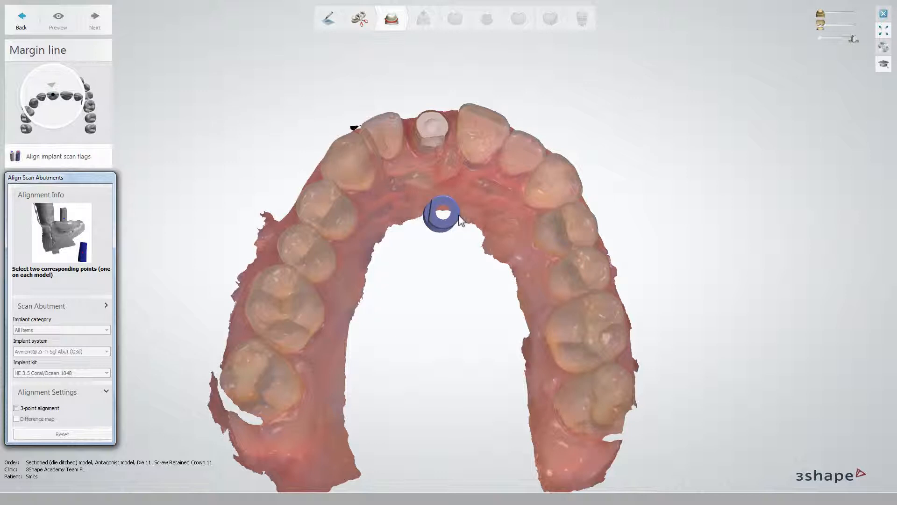
click(428, 112)
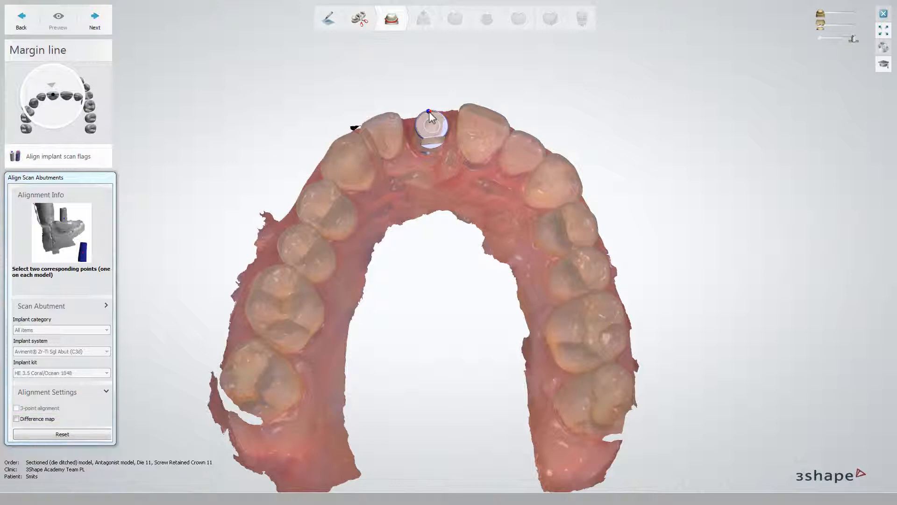
click(95, 21)
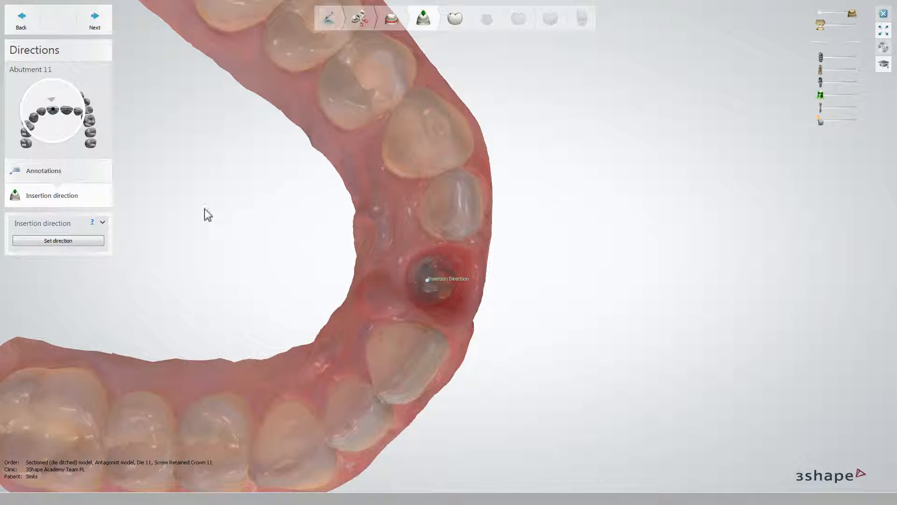
Set the insertion direction of abutment 11 from the current view and continue to the anatomy pre-design.
click(82, 240)
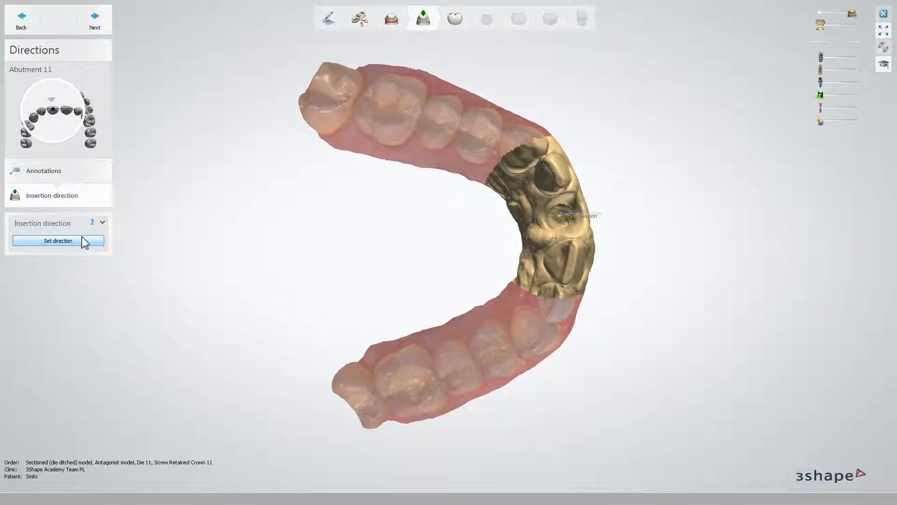
click(110, 21)
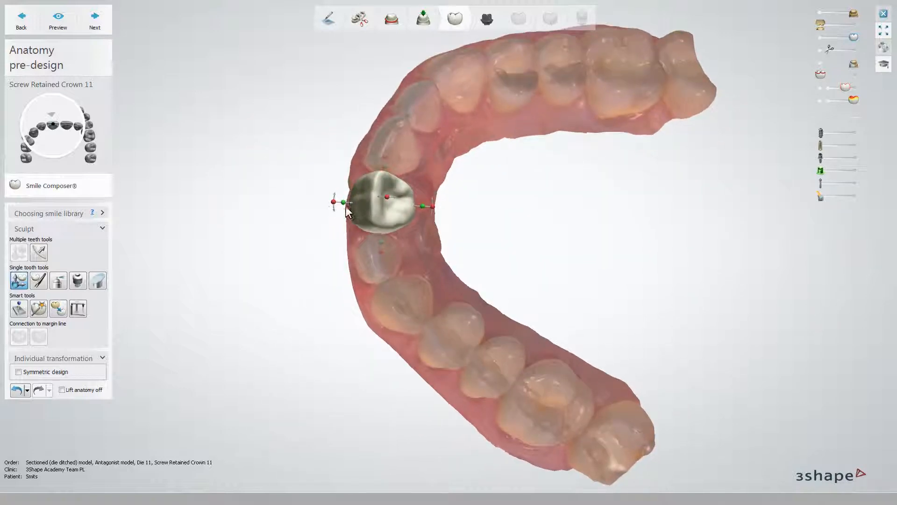
Adjust the position of crown 11 in the arch and auto-place it with both distances at 0.00 mm.
drag(344, 202, 345, 202)
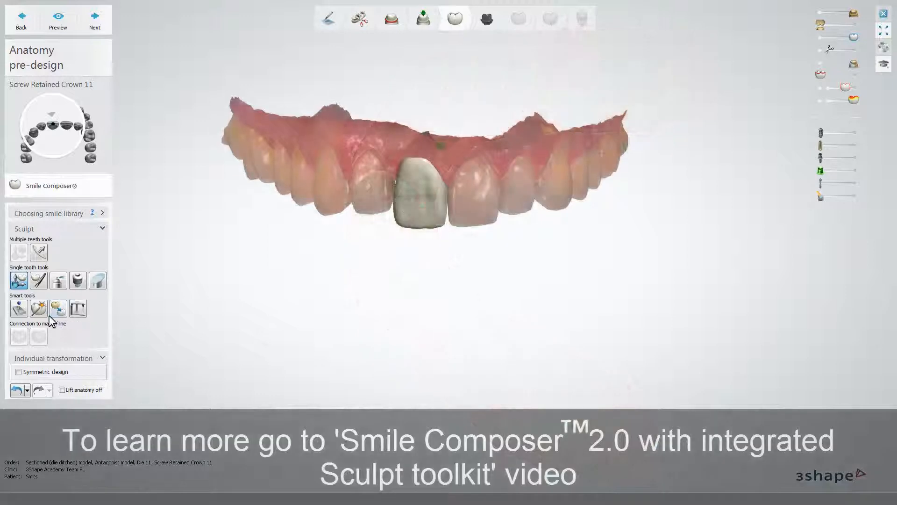
click(39, 309)
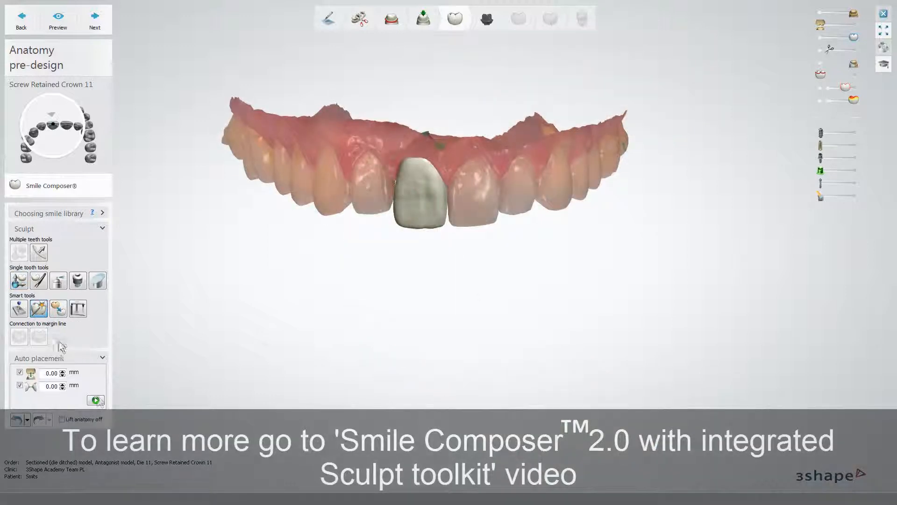
click(96, 398)
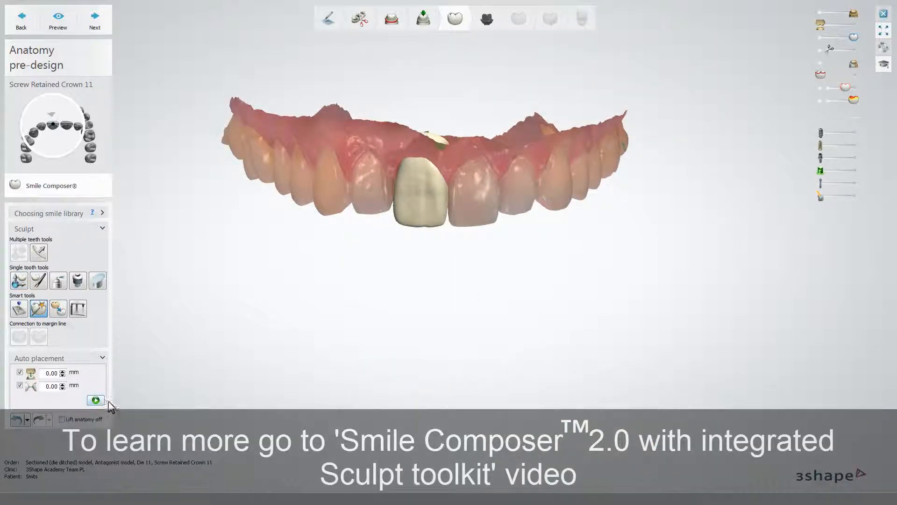
Mirror the neighbouring central incisor onto crown 11, smooth it with the wax knife, and continue to the abutment design.
click(59, 309)
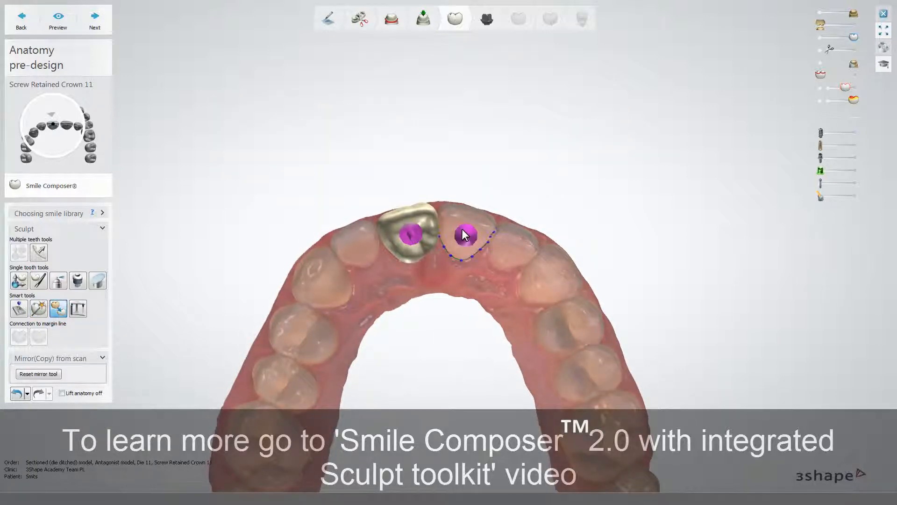
click(461, 233)
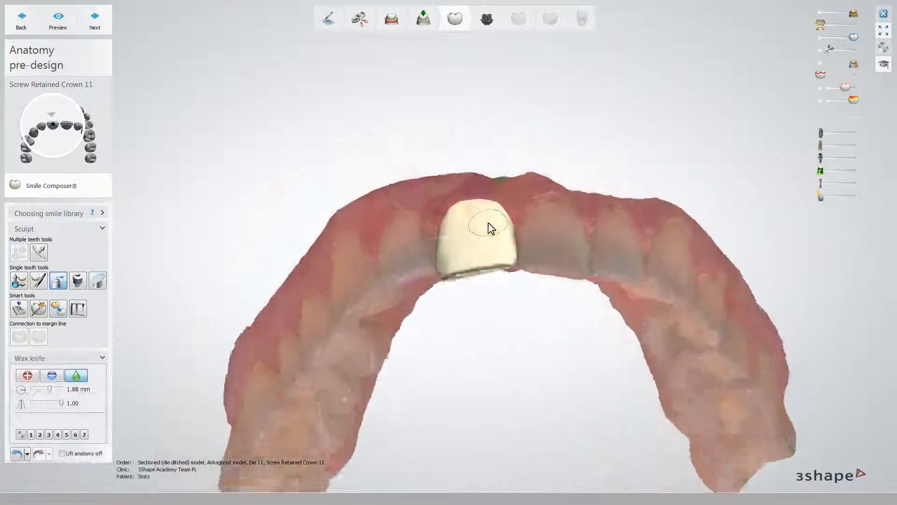
right_drag(488, 223, 482, 210)
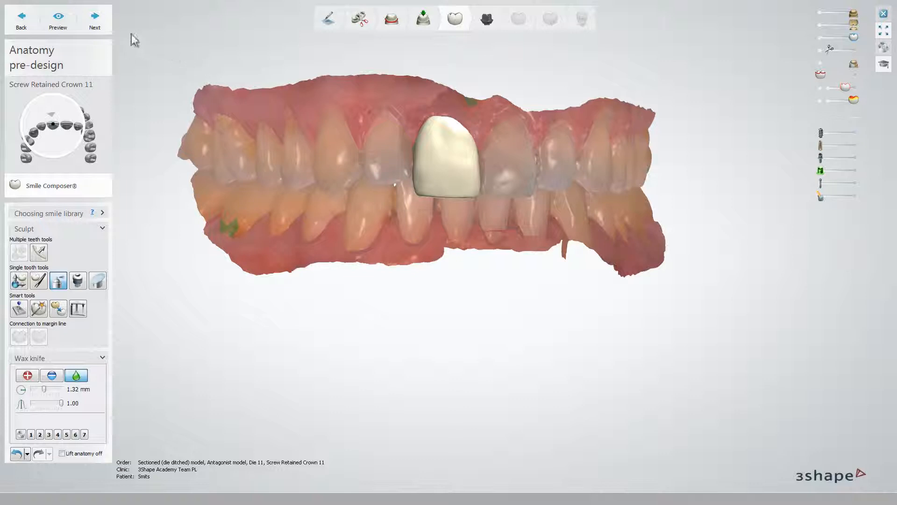
click(95, 19)
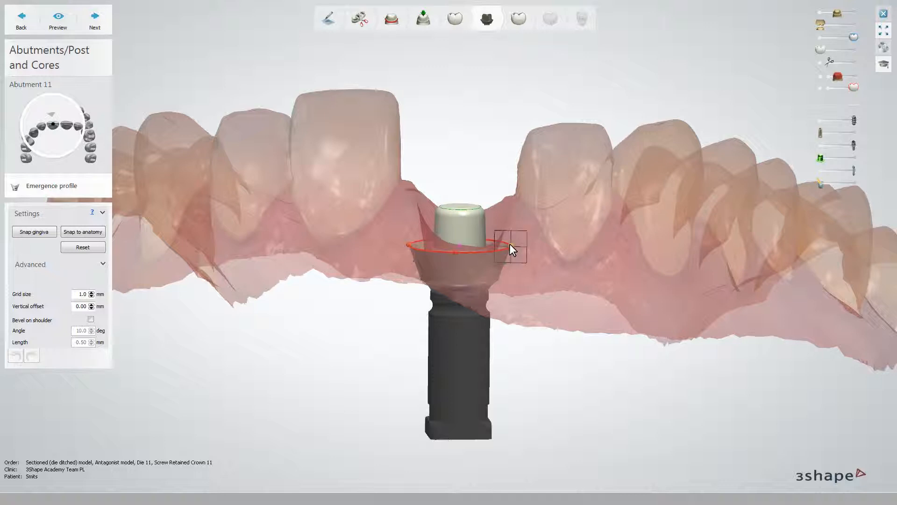
Move the mesial, distal and front-to-back margin points of abutment 11's emergence profile to follow the gingiva.
click(509, 243)
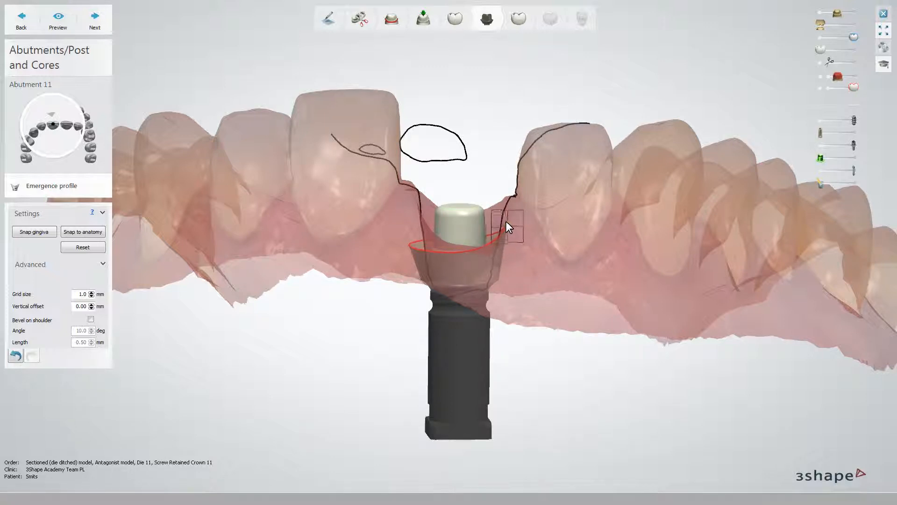
drag(506, 221, 504, 209)
click(409, 245)
drag(419, 230, 423, 217)
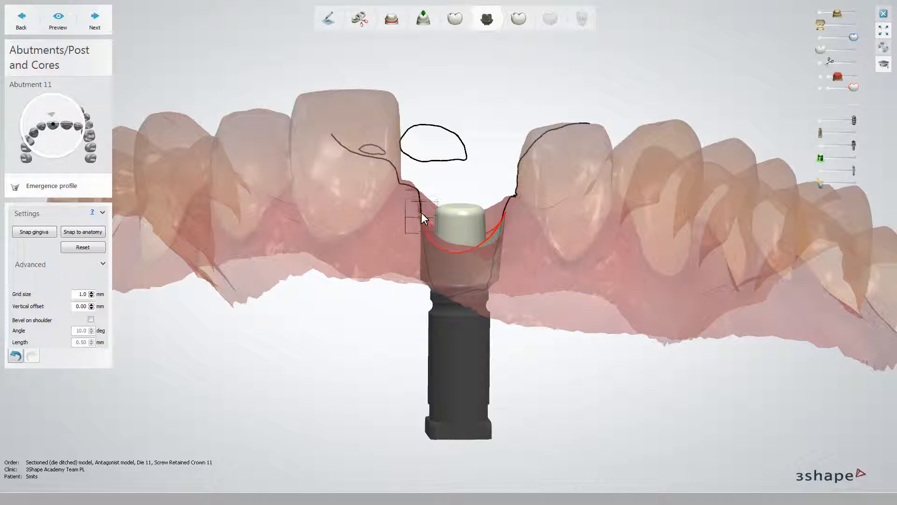
right_drag(419, 204, 479, 258)
click(378, 244)
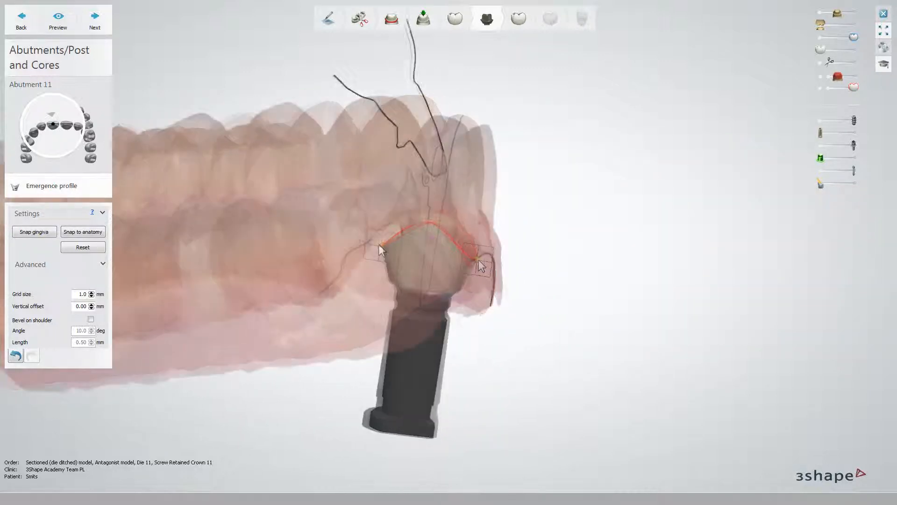
drag(379, 244, 384, 243)
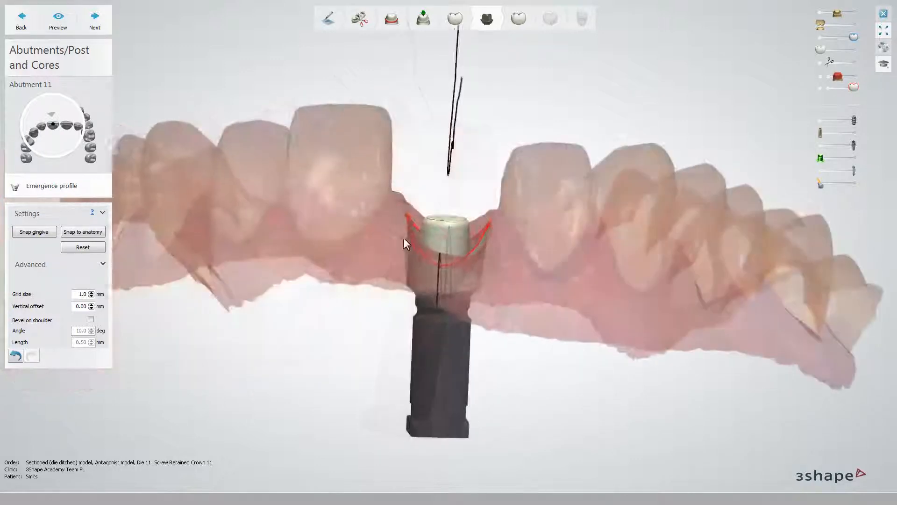
Fine-tune the emergence profile of abutment 11 by moving its remaining control points from several viewing angles.
right_drag(403, 237, 423, 248)
drag(423, 248, 419, 252)
right_drag(419, 251, 419, 336)
drag(419, 335, 436, 327)
right_drag(421, 329, 235, 285)
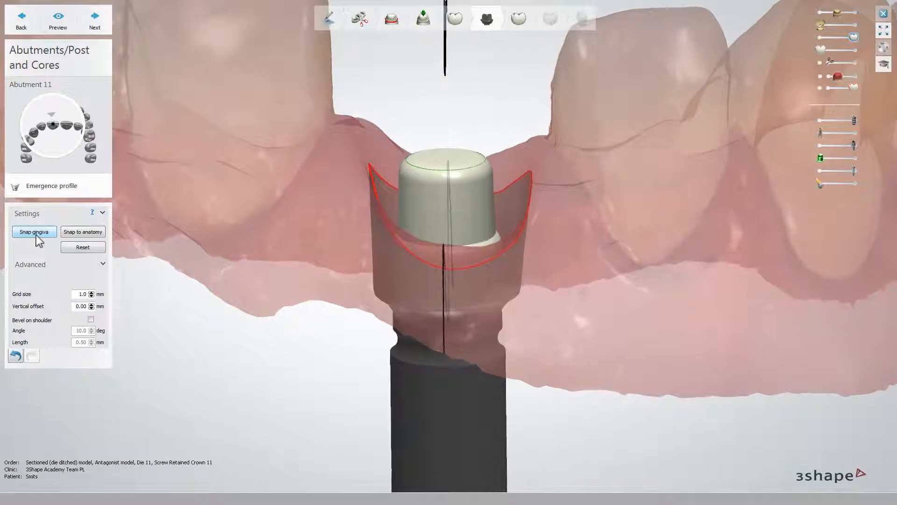
Snap the abutment margin to the gingiva and shift all curvature points of the emergence profile together.
click(37, 235)
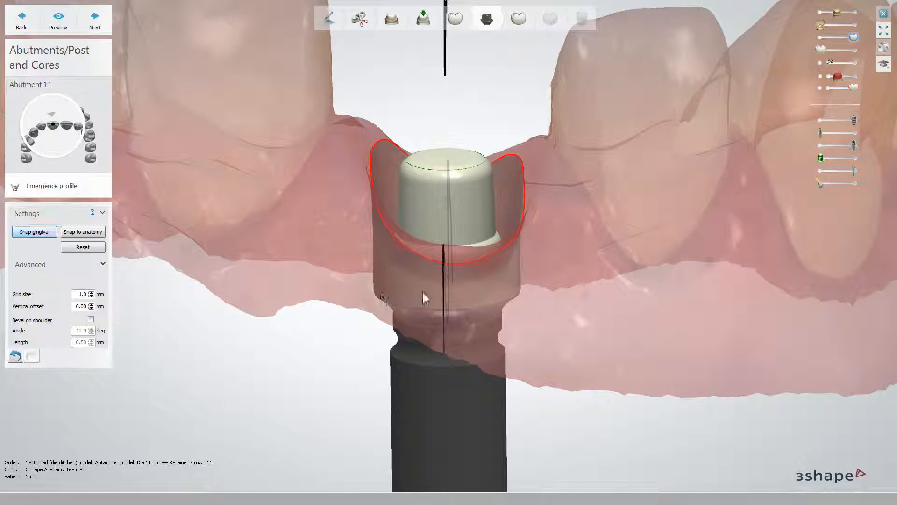
right_drag(467, 288, 514, 223)
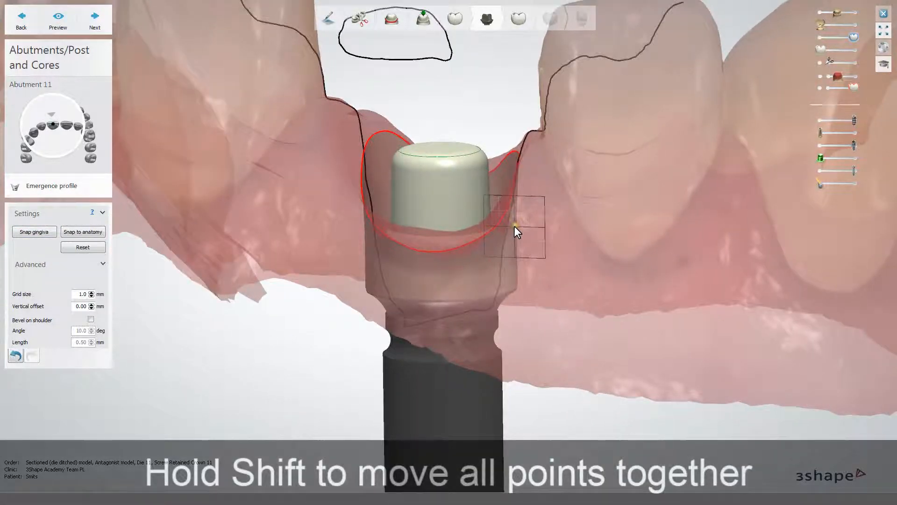
mouse_move(515, 226)
shift+mouse_down()
mouse_move(519, 231)
mouse_move(504, 224)
mouse_move(513, 226)
shift+mouse_up()
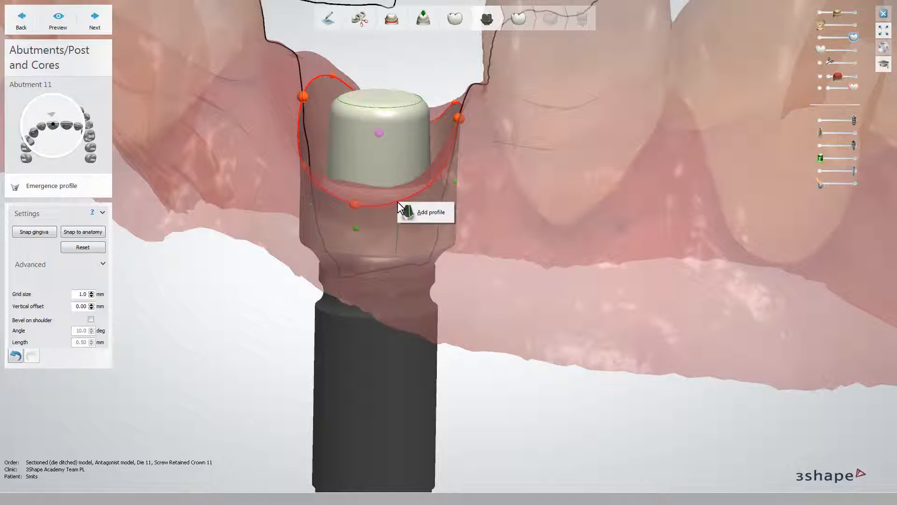
Add an extra profile to the front of the abutment margin, try moving its curvature point, undo the move, and delete the profile.
click(398, 203)
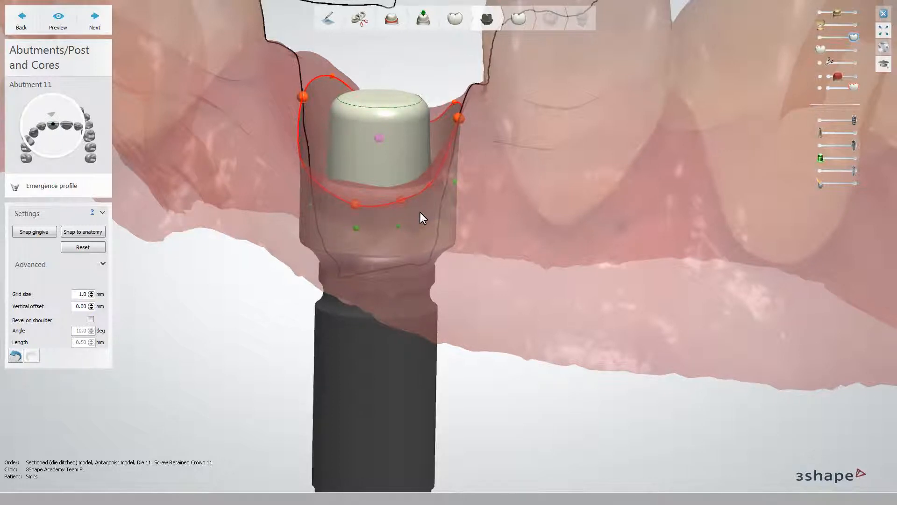
right_drag(419, 213, 437, 220)
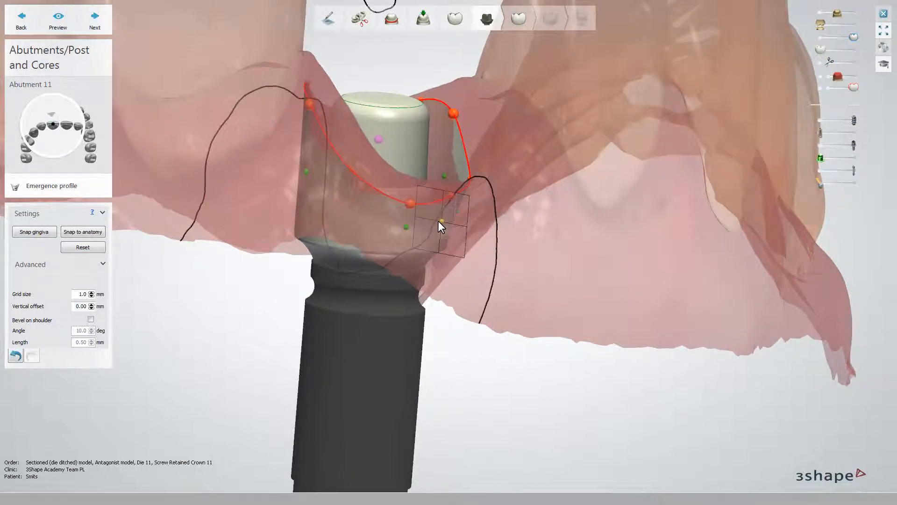
drag(439, 221, 441, 221)
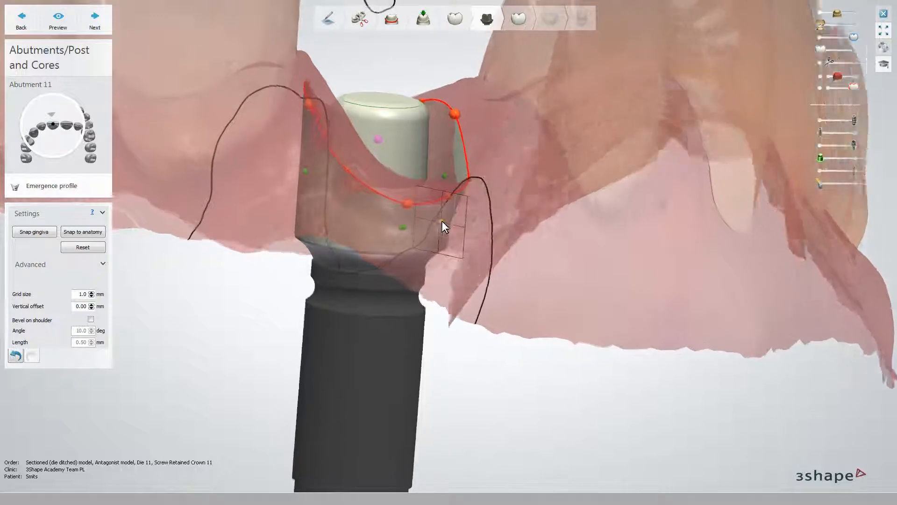
key(ctrl+z)
right_click(447, 209)
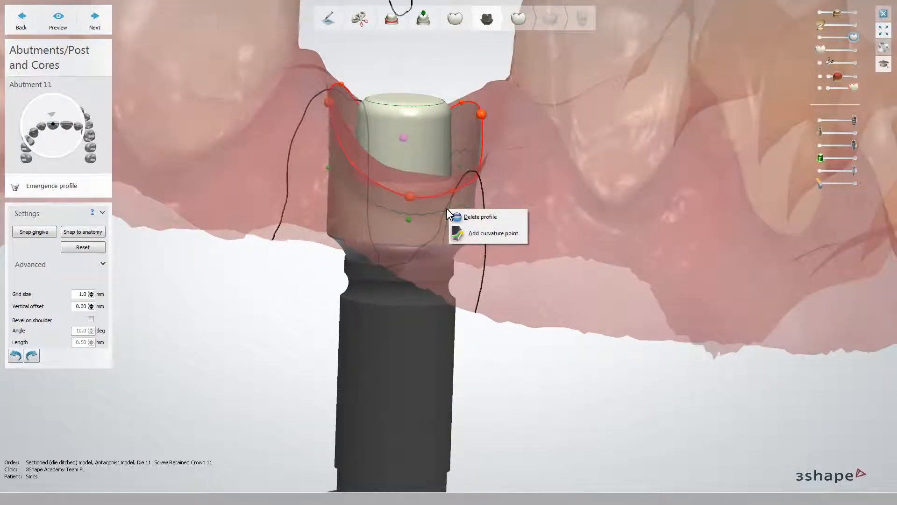
click(472, 217)
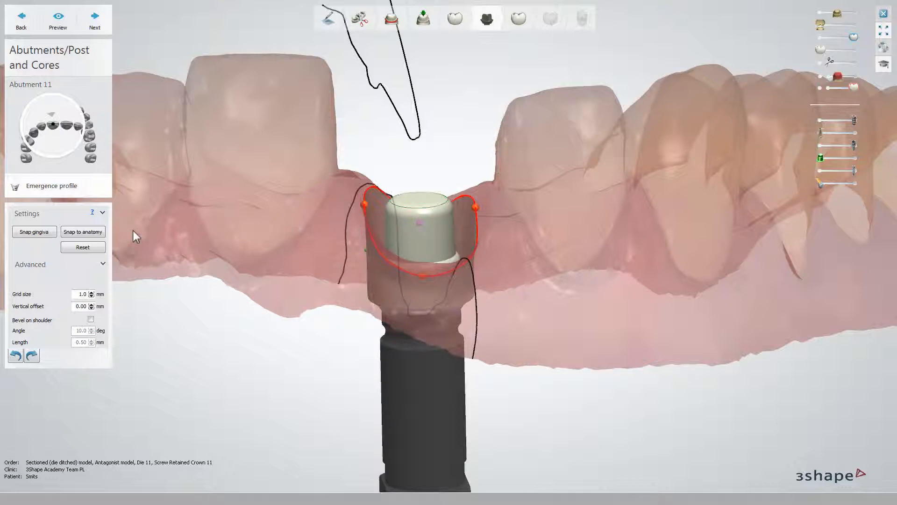
Try snapping the emergence profile to the anatomy, snap it to the gingiva instead, and continue to the anatomy design.
click(102, 236)
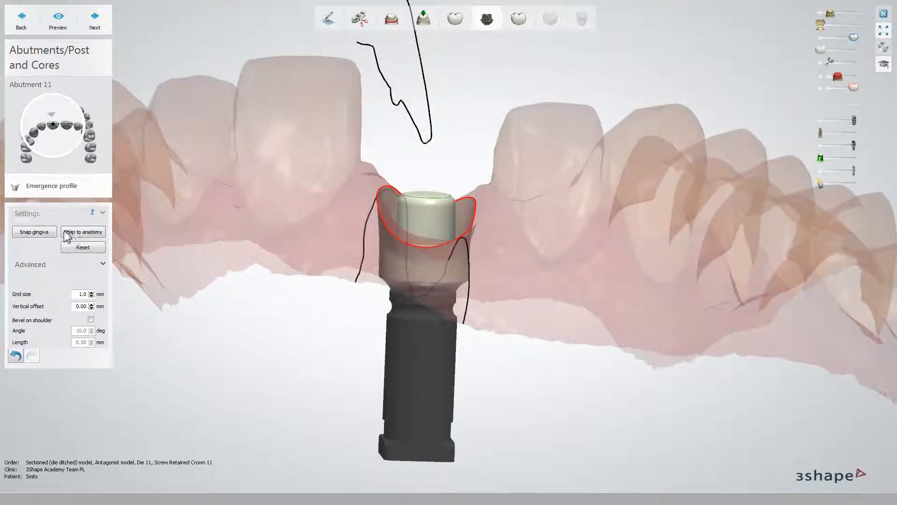
click(41, 232)
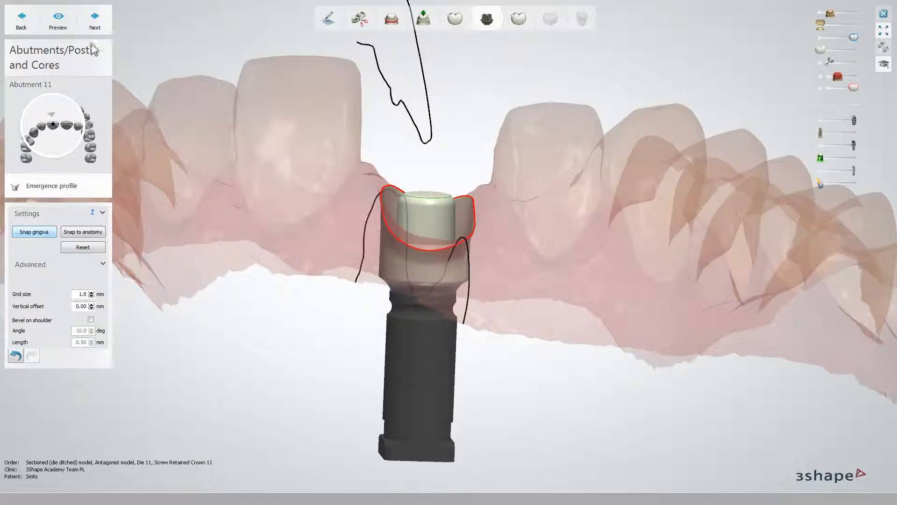
click(95, 23)
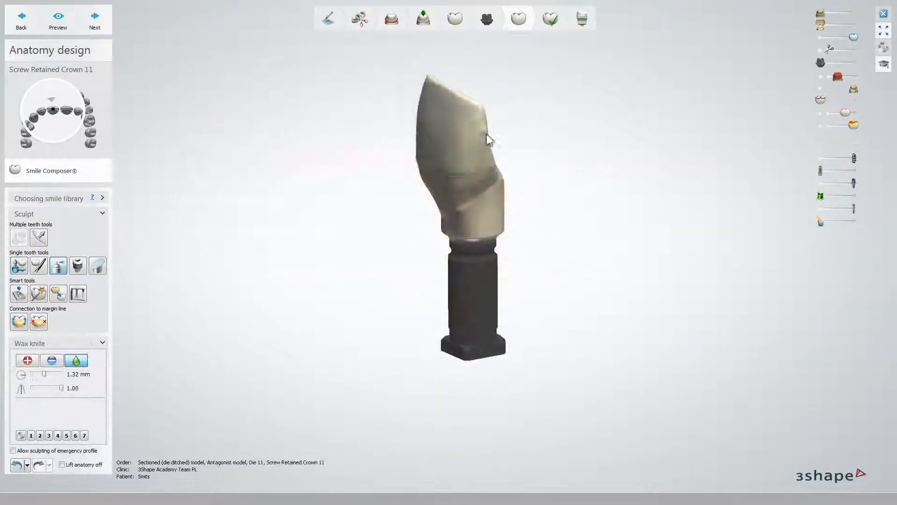
Set the wax knife radius to 1.04 mm, allow sculpting of the emergence profile, and smooth the crown's transition to the abutment.
shift+scroll(485, 136, down, 3)
shift+scroll(483, 140, up, 4)
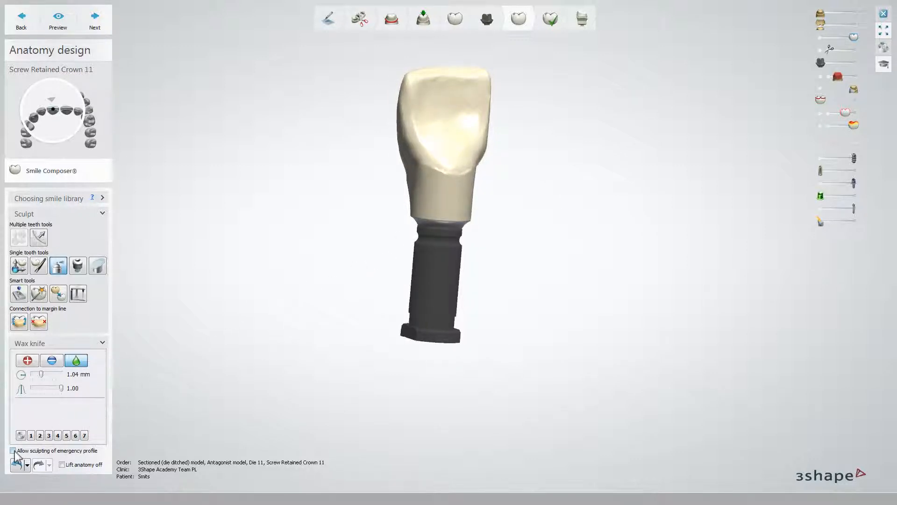
click(13, 450)
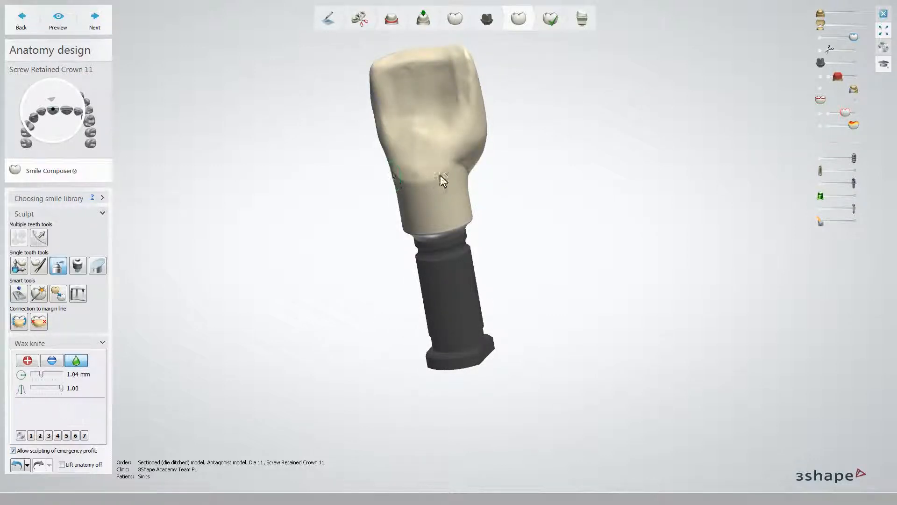
right_drag(441, 174, 416, 183)
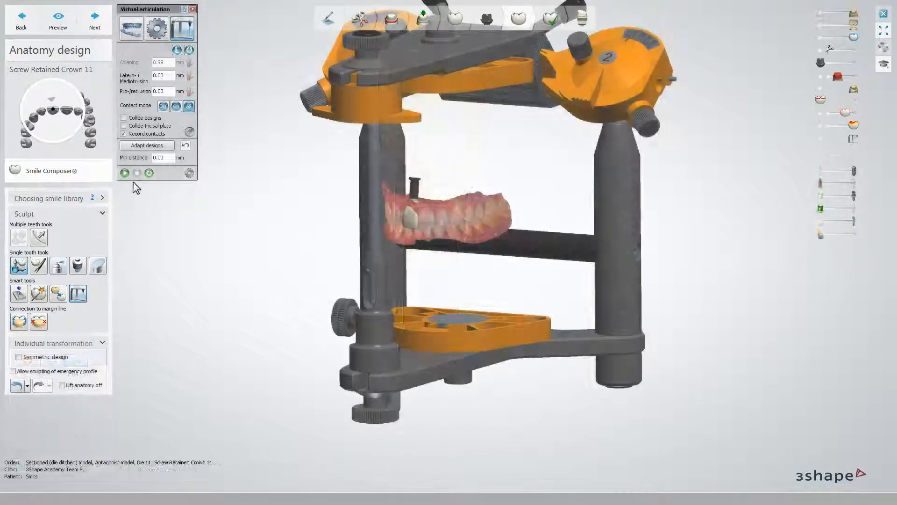
Run the virtual articulation with contact recording, adapt crown 11 at 0.00 mm minimum distance, and continue to finalizing.
click(124, 173)
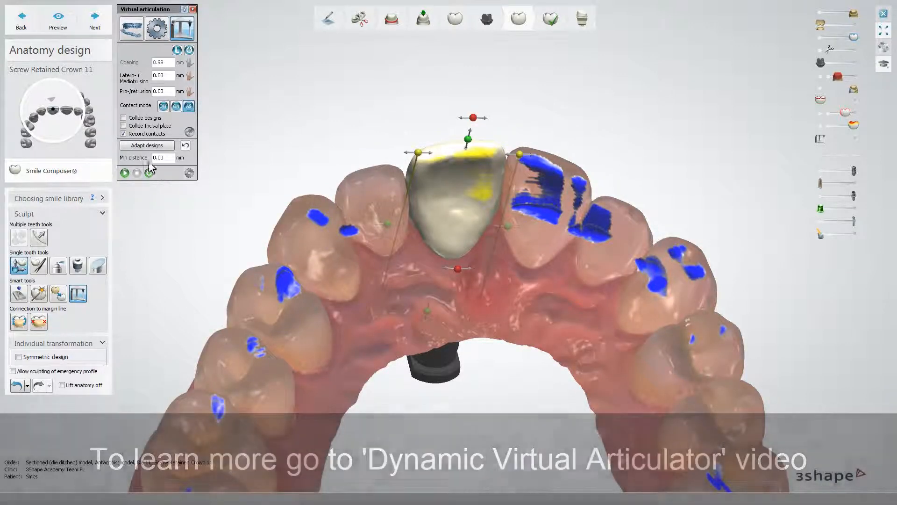
click(143, 146)
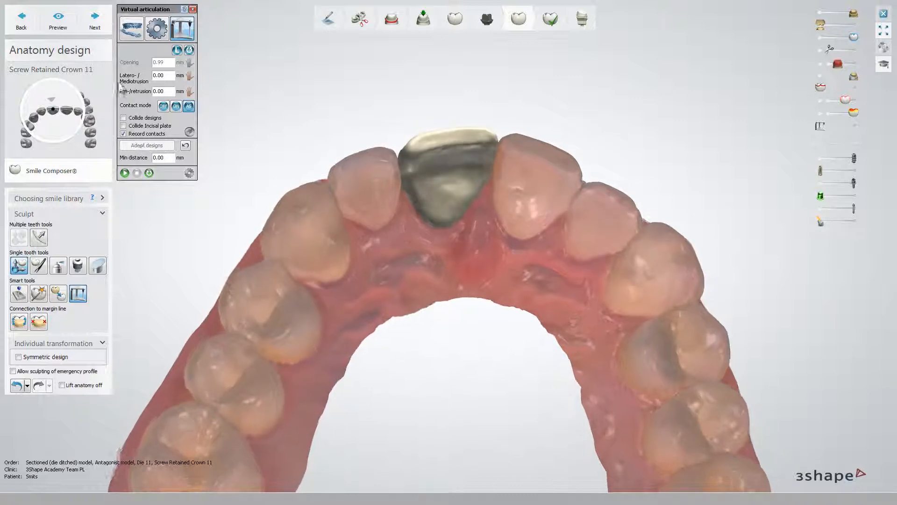
click(98, 29)
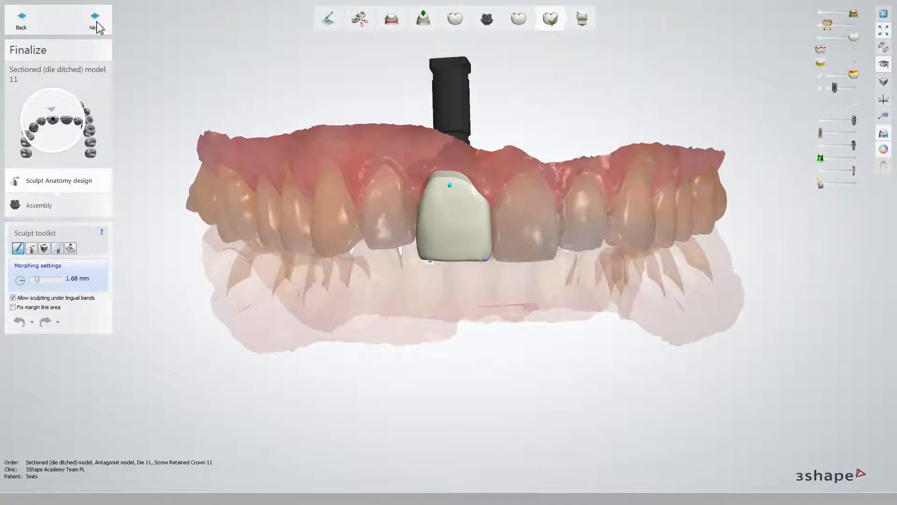
Accept the sculpted anatomy, hide the antagonist model, and accept the crown assembly with a screw hole and 0 mm hole fillet.
click(97, 24)
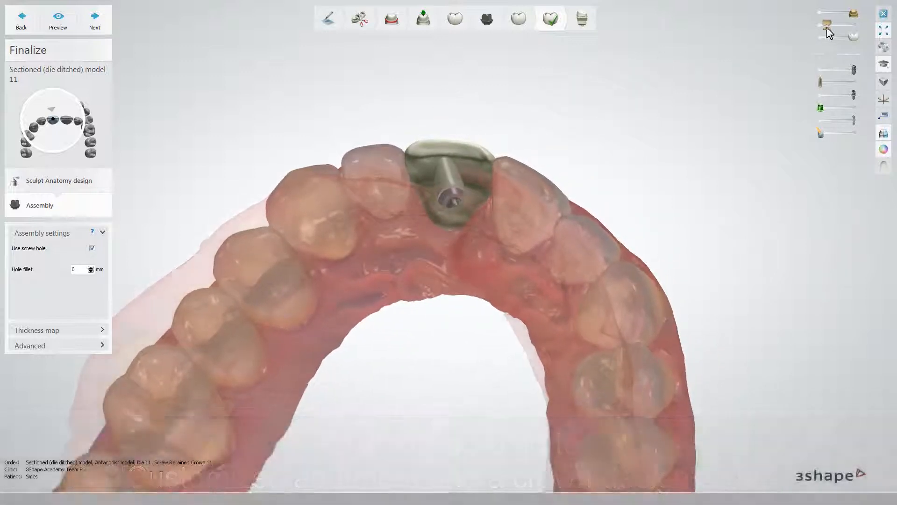
drag(827, 26, 819, 28)
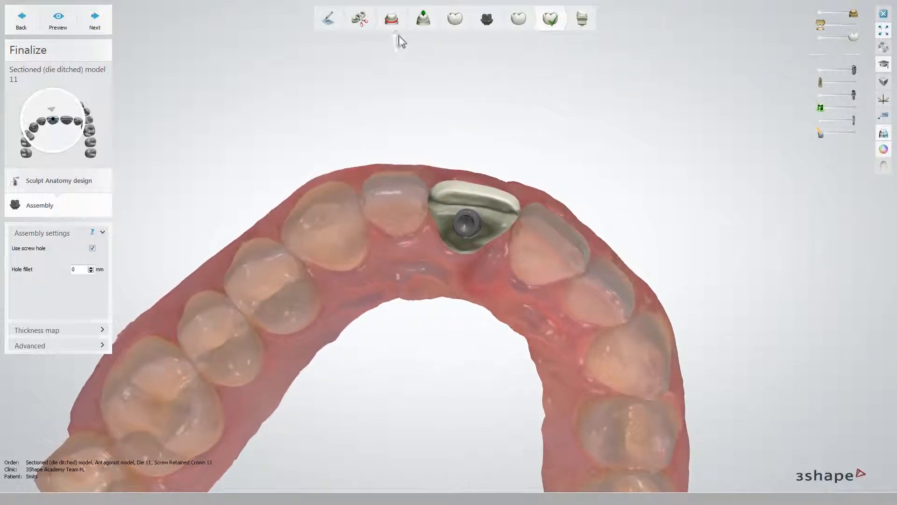
click(109, 28)
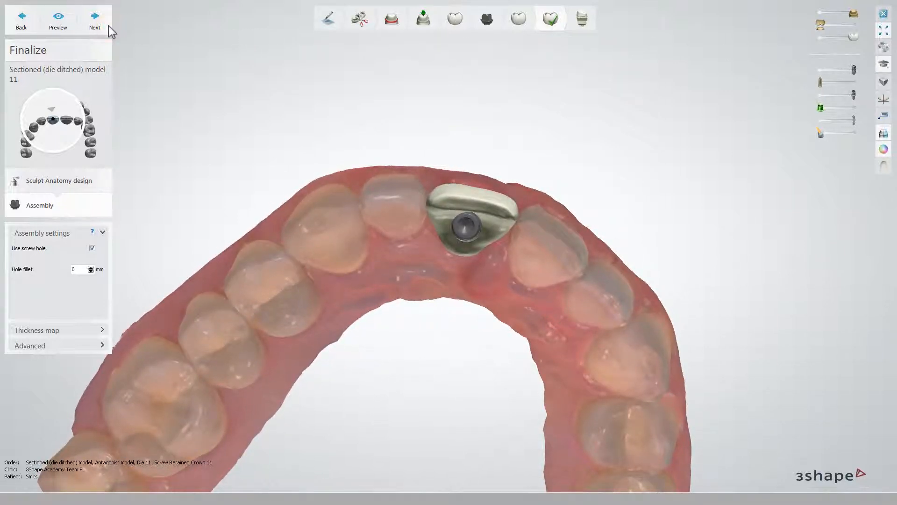